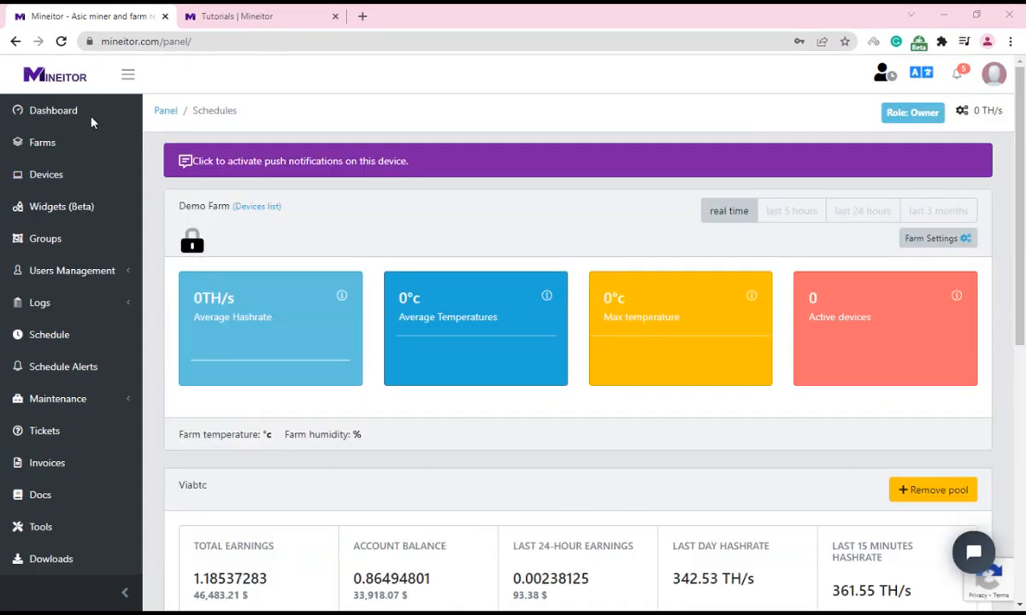
Open the Schedule page of the farm panel
left_click(34, 335)
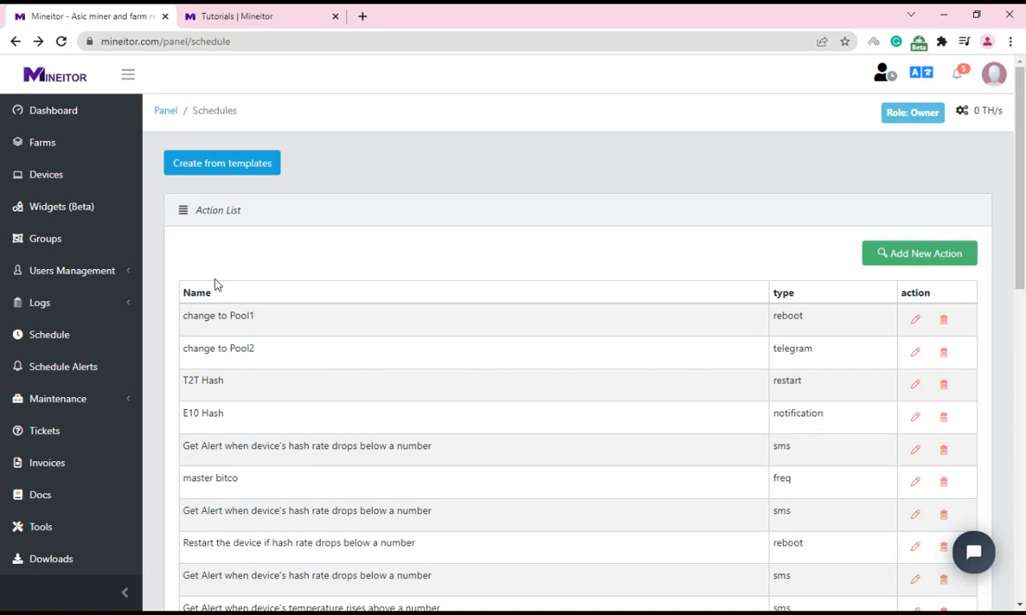
key("ctrl+minus")
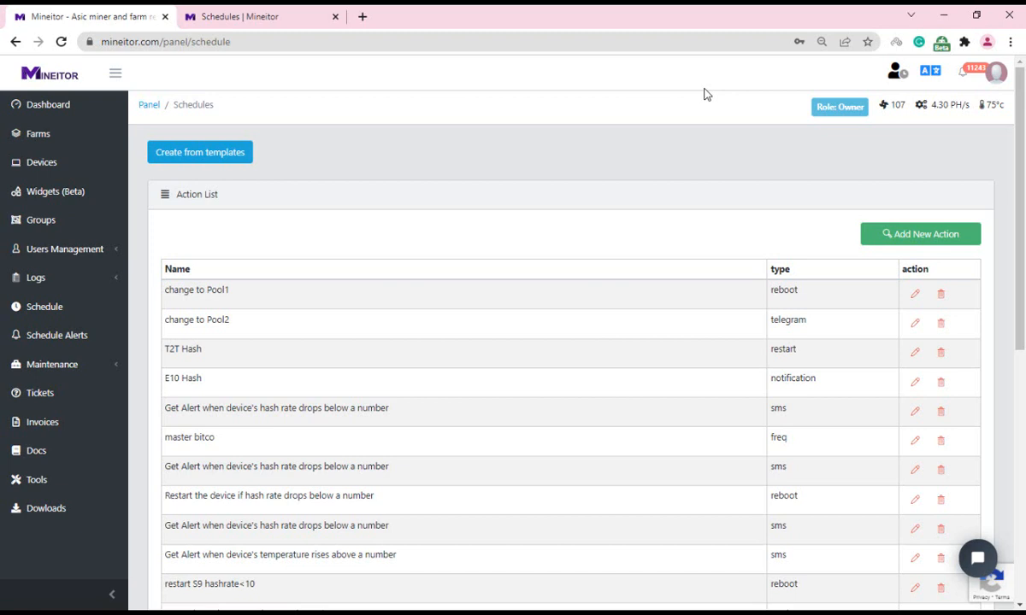
Examine the fields required for a new Change Pool action, and close the form without submitting it
left_click(940, 236)
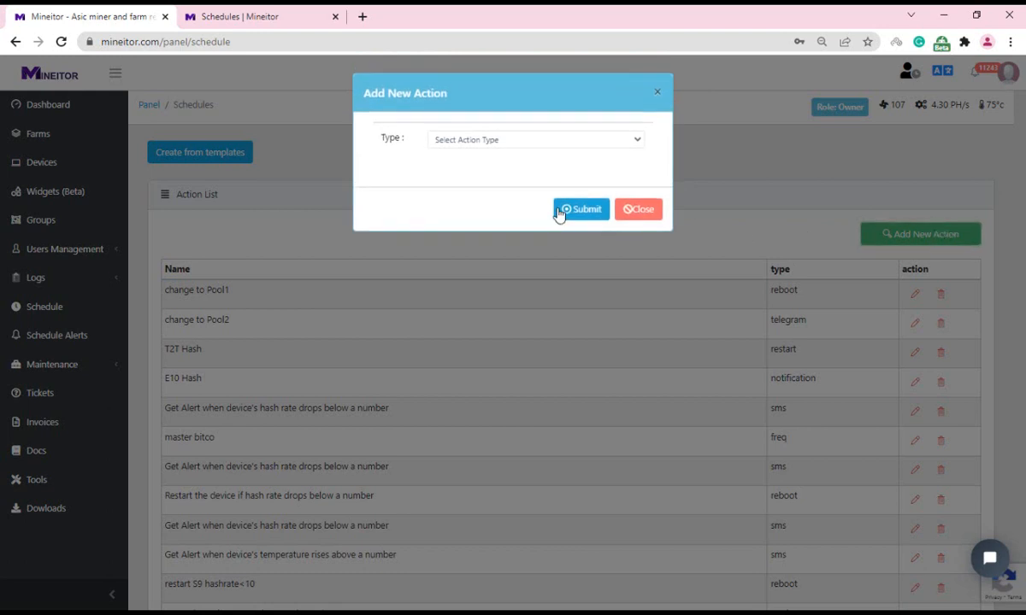
left_click(503, 142)
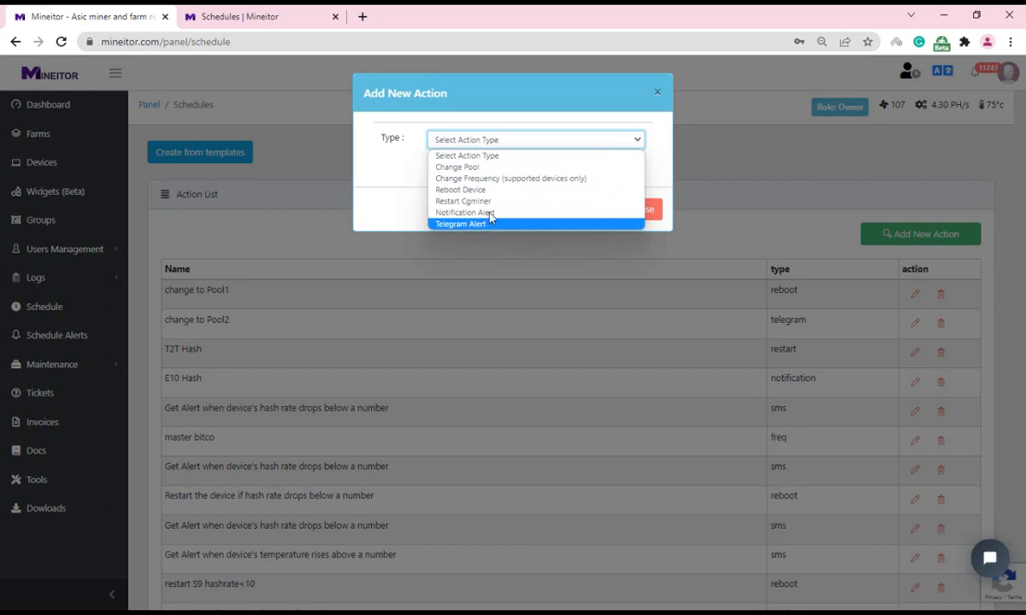
left_click(478, 169)
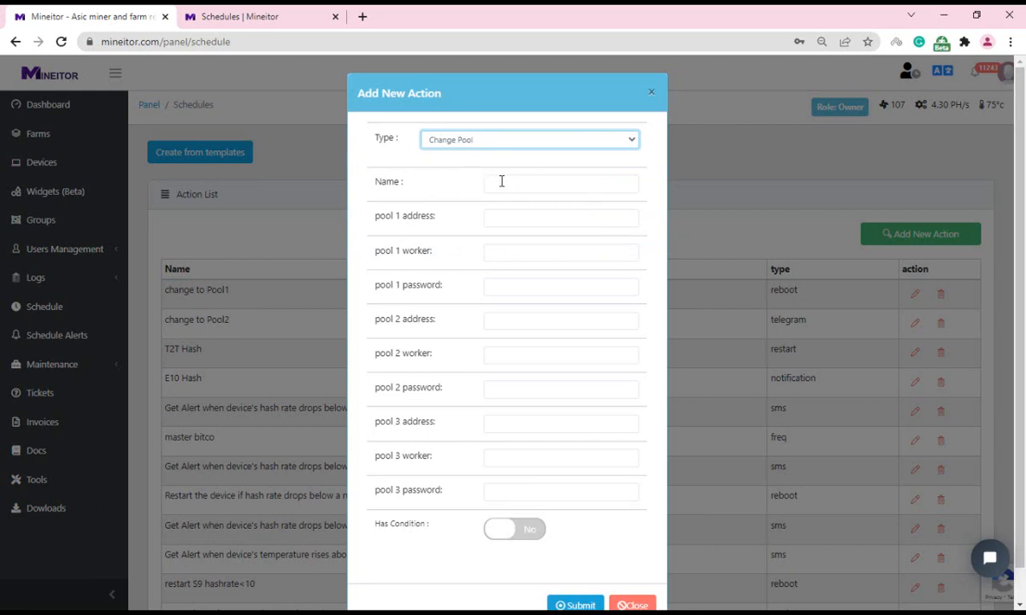
left_click(504, 183)
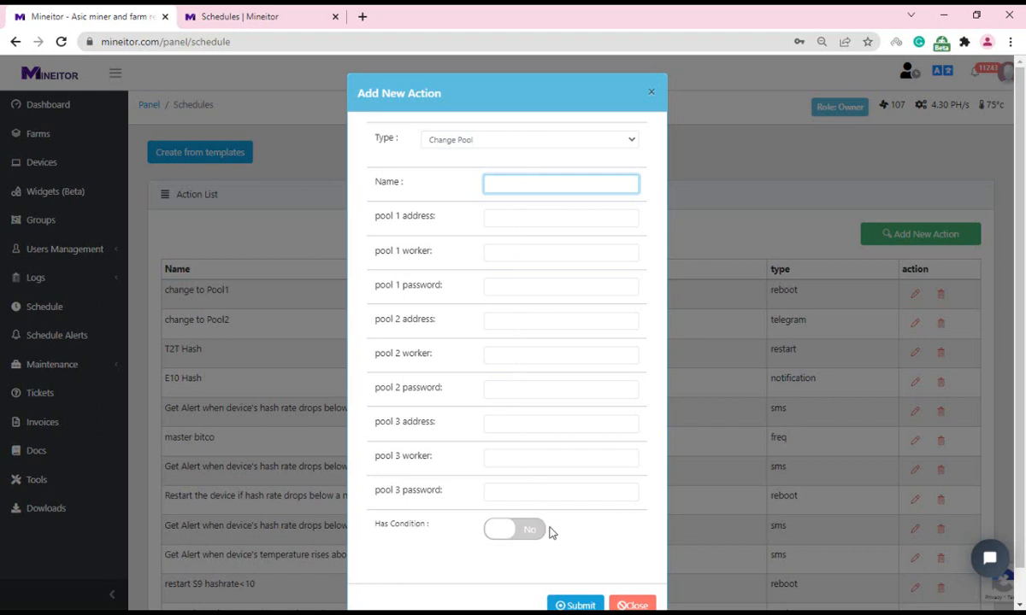
left_click(632, 605)
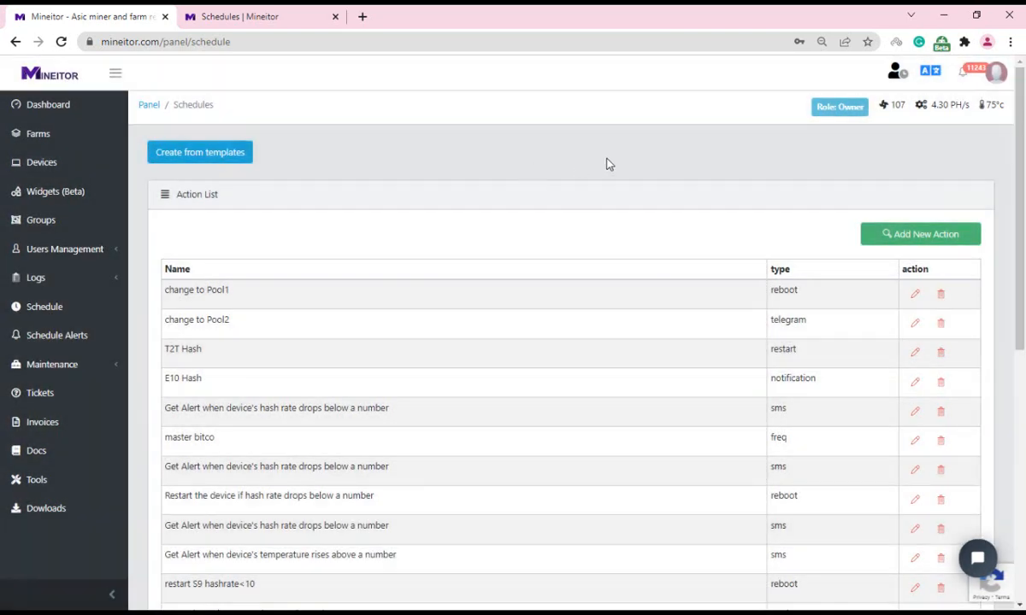
Examine the new-action forms for the Change Frequency and Notification Alert types, closing each without submitting
left_click(906, 233)
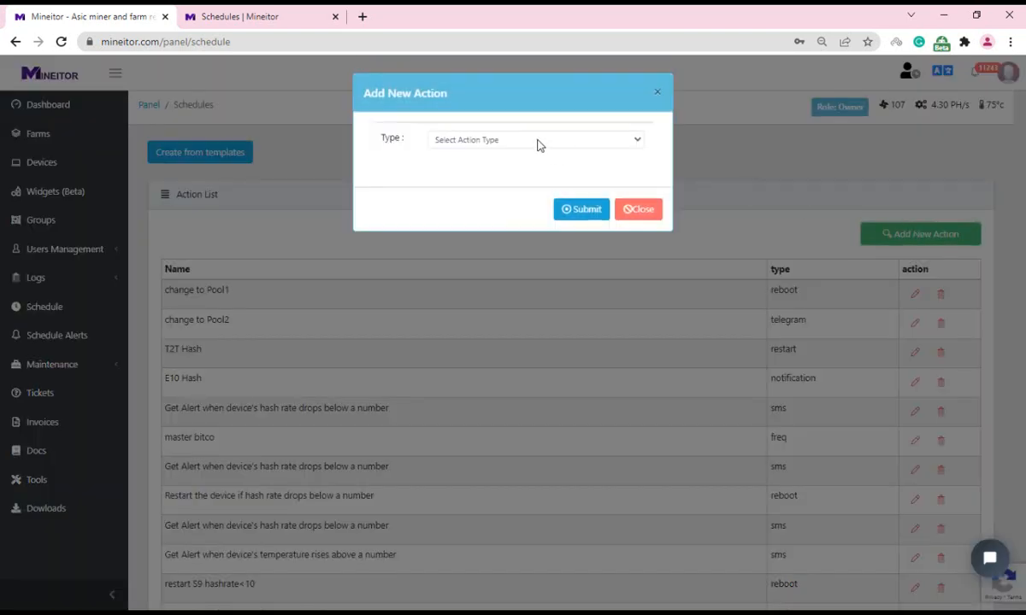
left_click(536, 141)
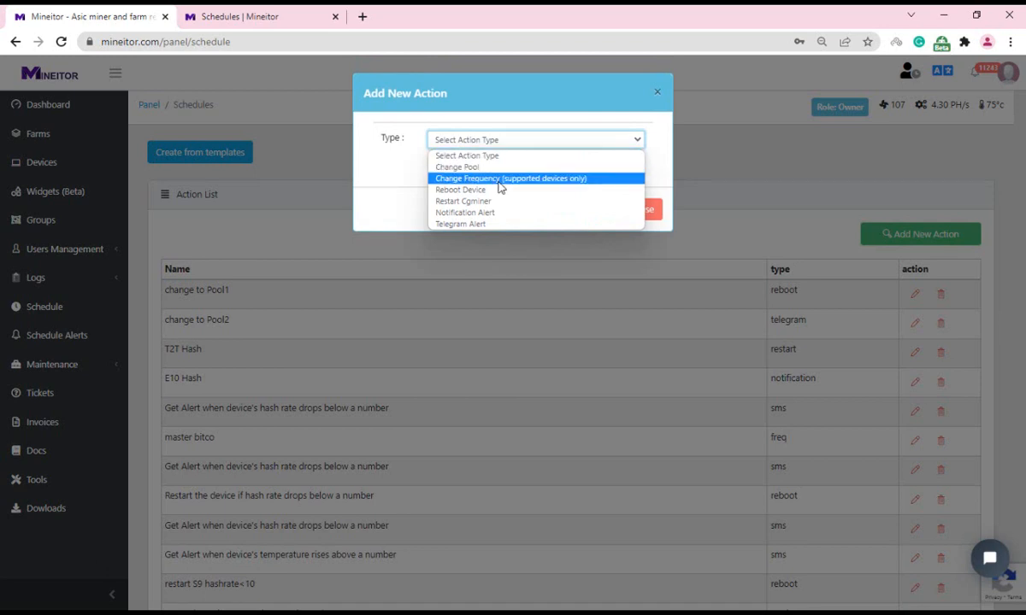
left_click(500, 181)
left_click(632, 350)
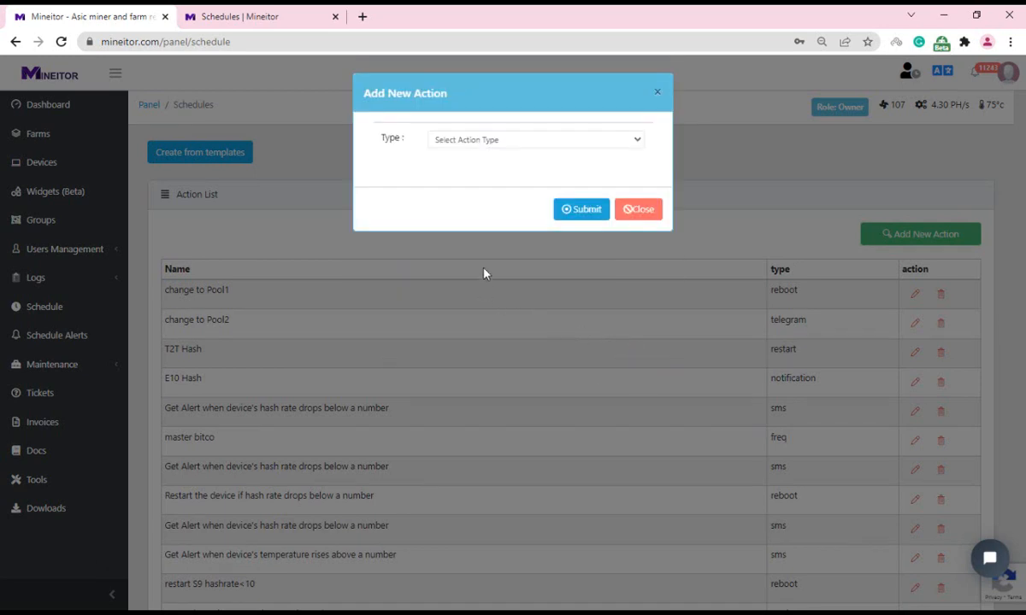
left_click(503, 144)
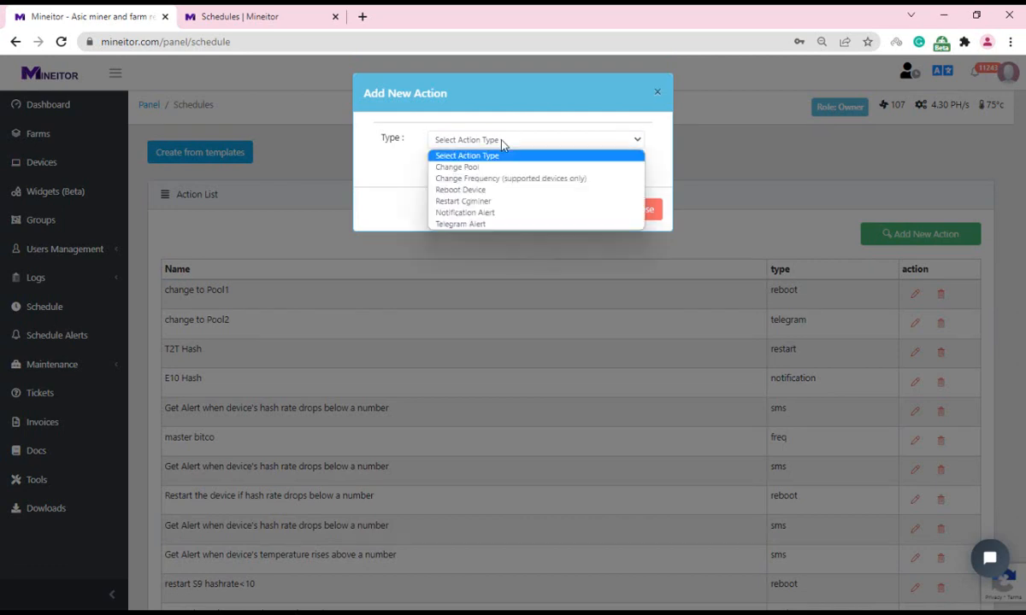
left_click(465, 213)
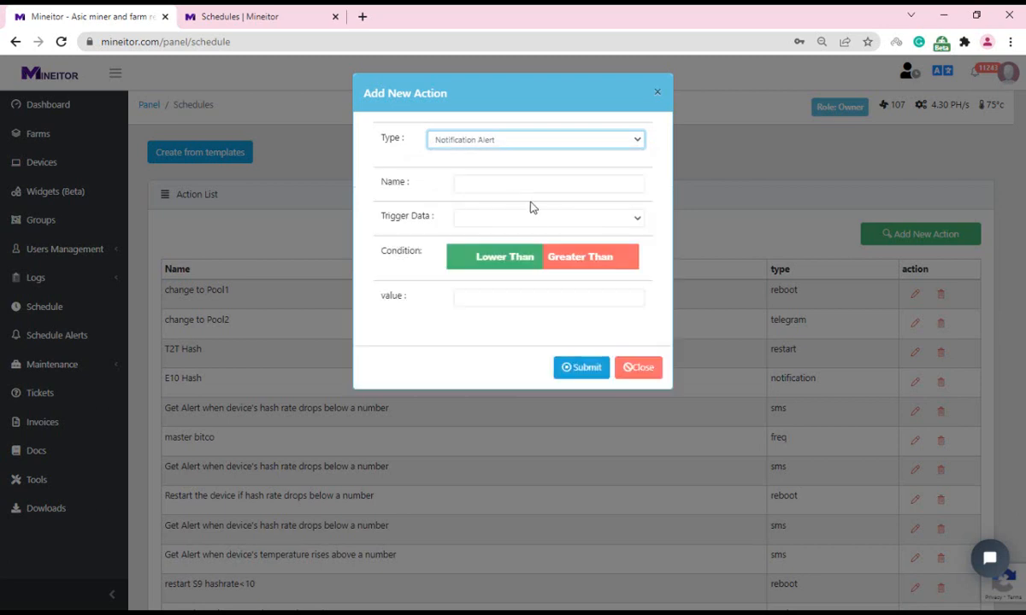
left_click(628, 368)
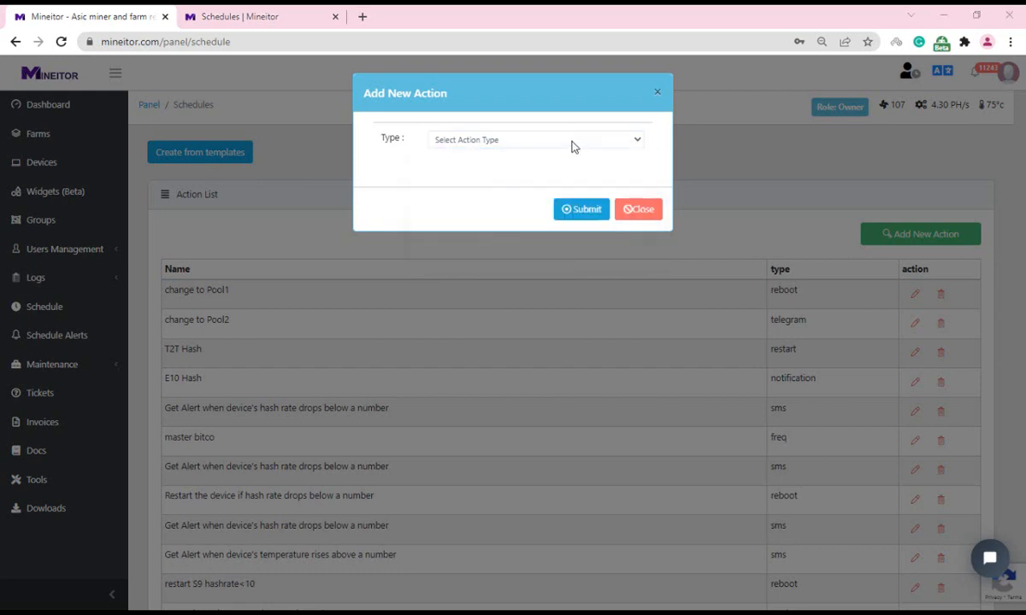
Fill in a new Restart Cgminer action with the condition Device Hashrate lower than 18
left_click(573, 147)
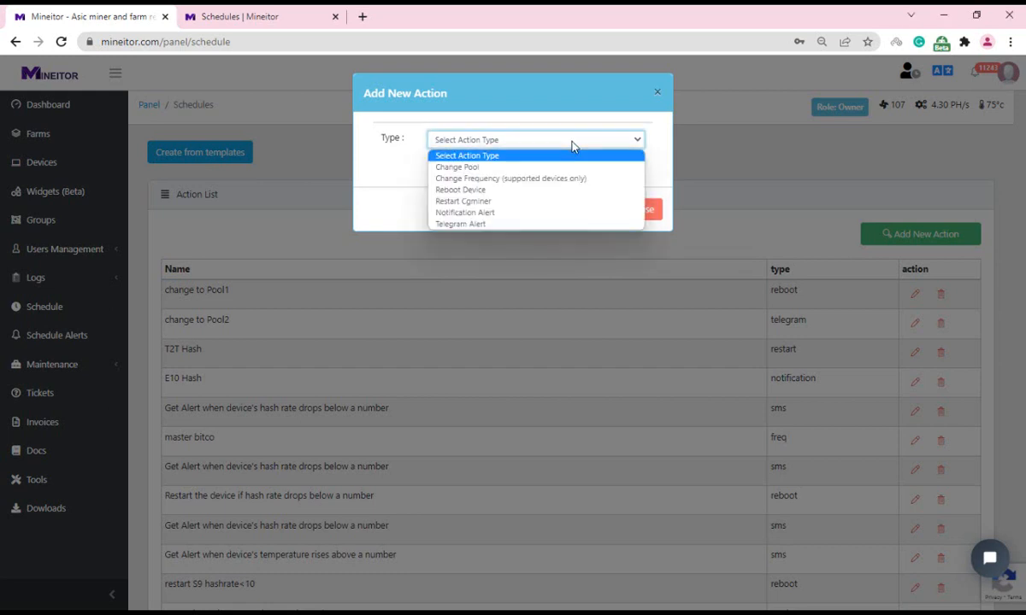
left_click(513, 204)
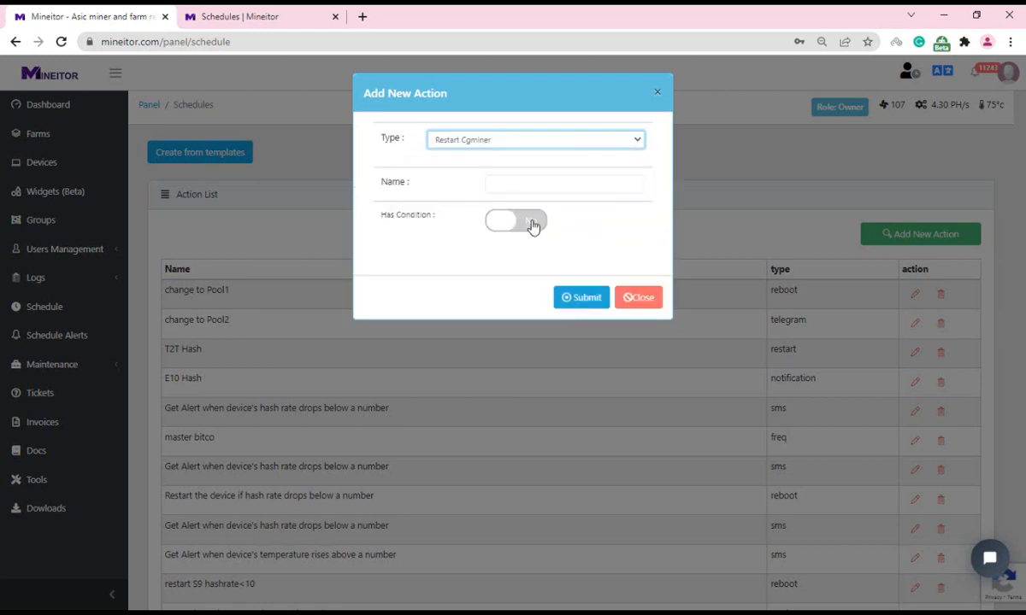
left_click(531, 225)
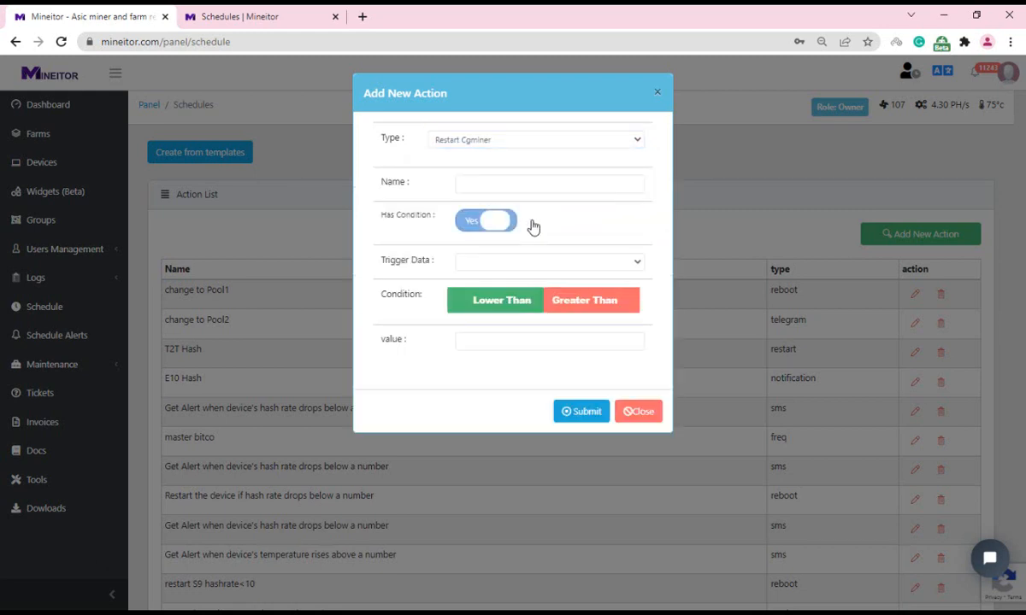
left_click(476, 264)
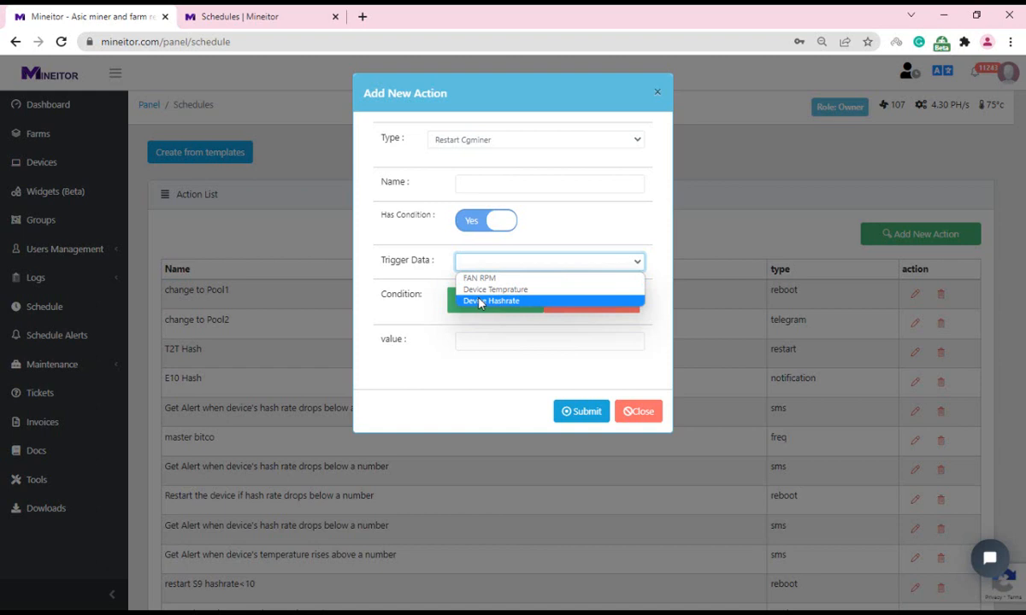
left_click(480, 301)
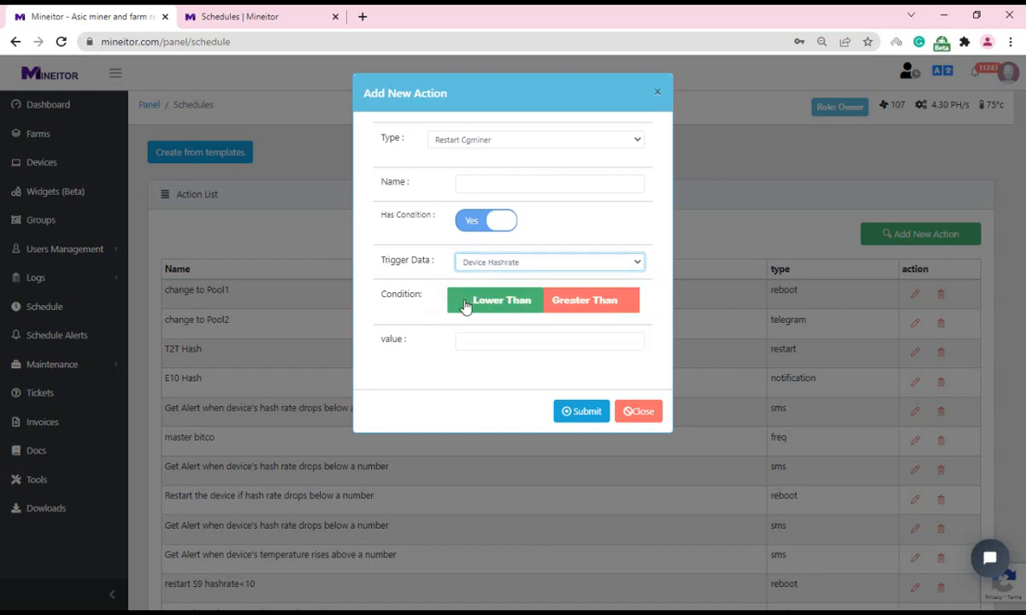
left_click(464, 306)
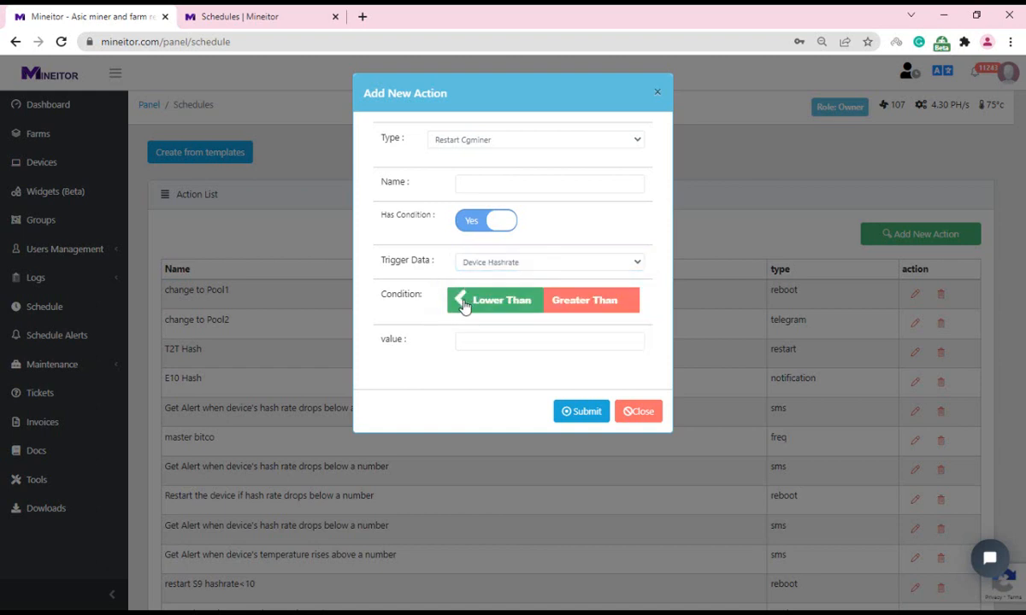
left_click(467, 345)
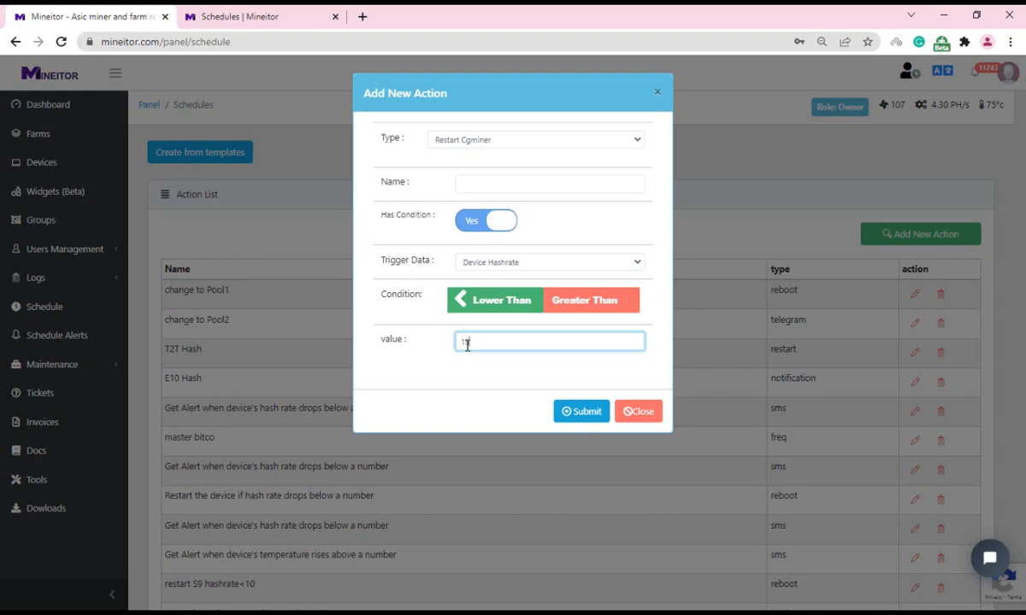
type("18")
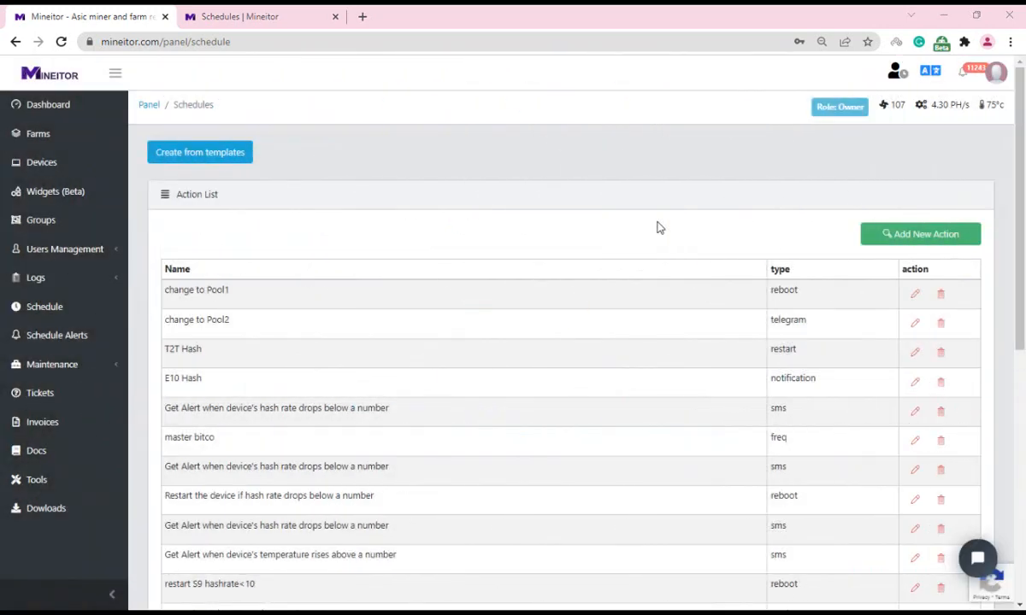
Start a new job named "Every minute Ebang E10.1 Alerts" with its timing set to every 1 minute
scroll(658, 228, "down", 6)
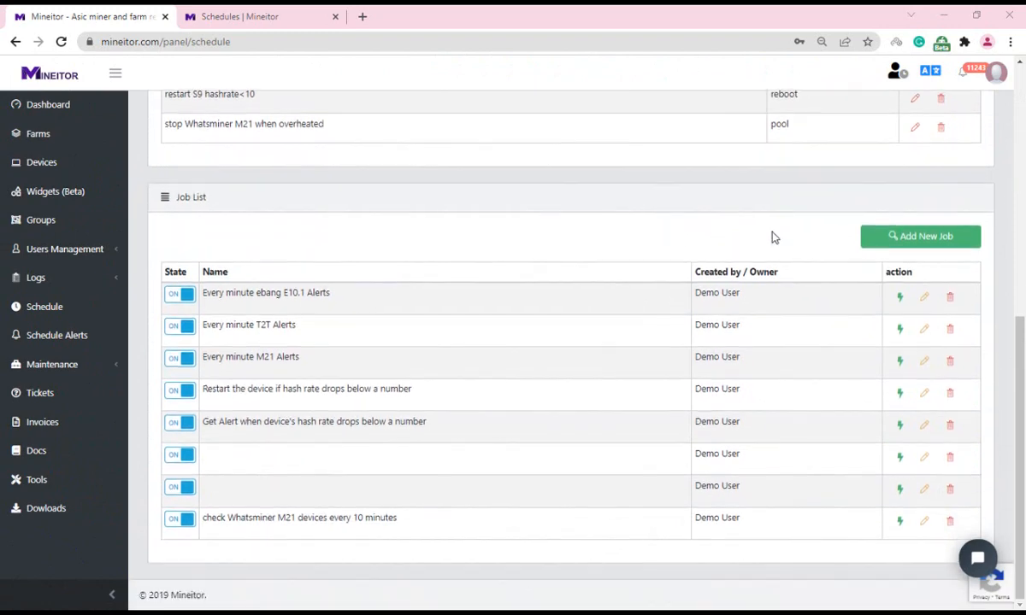
left_click(906, 236)
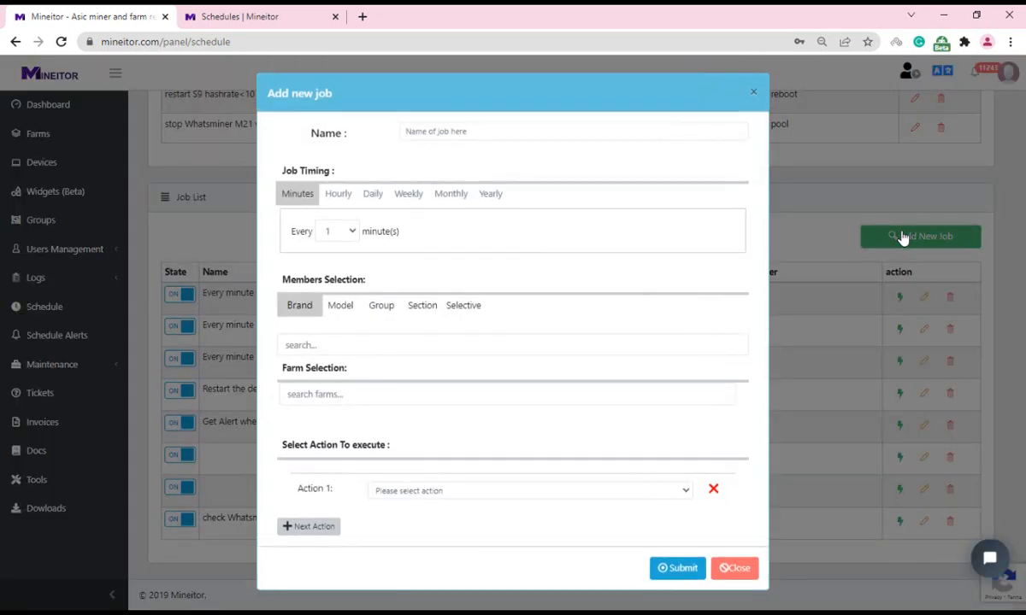
left_click(444, 126)
type("Every minute Ebang E10.1 Alerts")
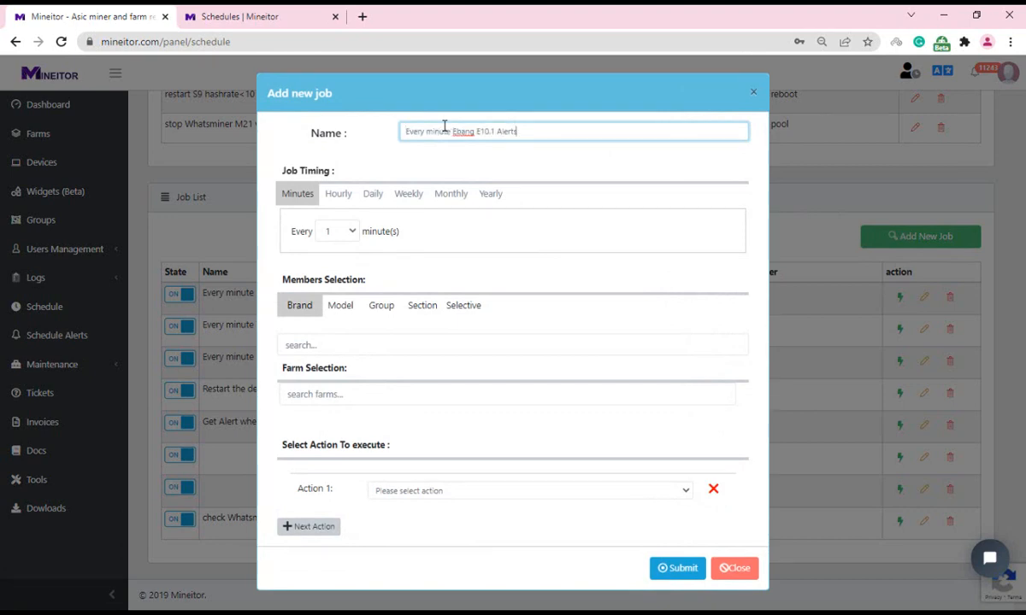
left_click(330, 205)
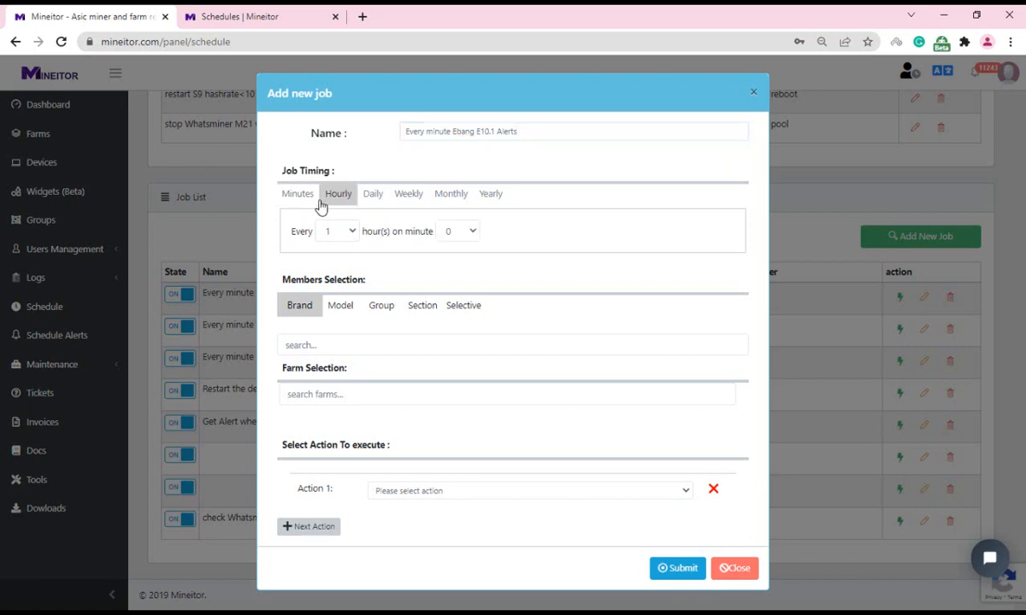
left_click(304, 205)
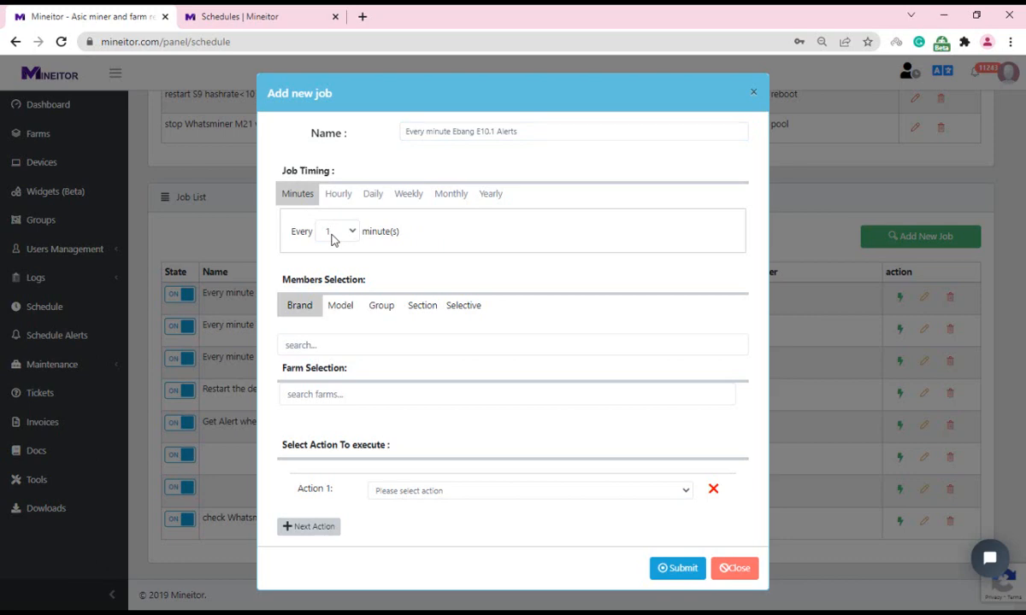
Choose the Ebang brand as the job's members and Demo Farm as its farm
left_click(295, 343)
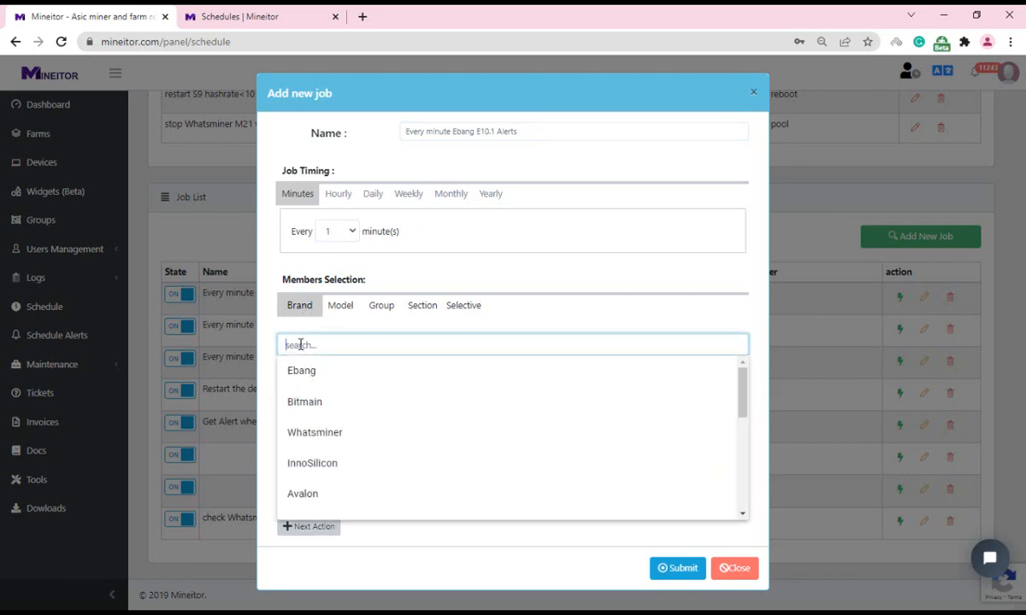
left_click(301, 372)
left_click(307, 393)
left_click(309, 419)
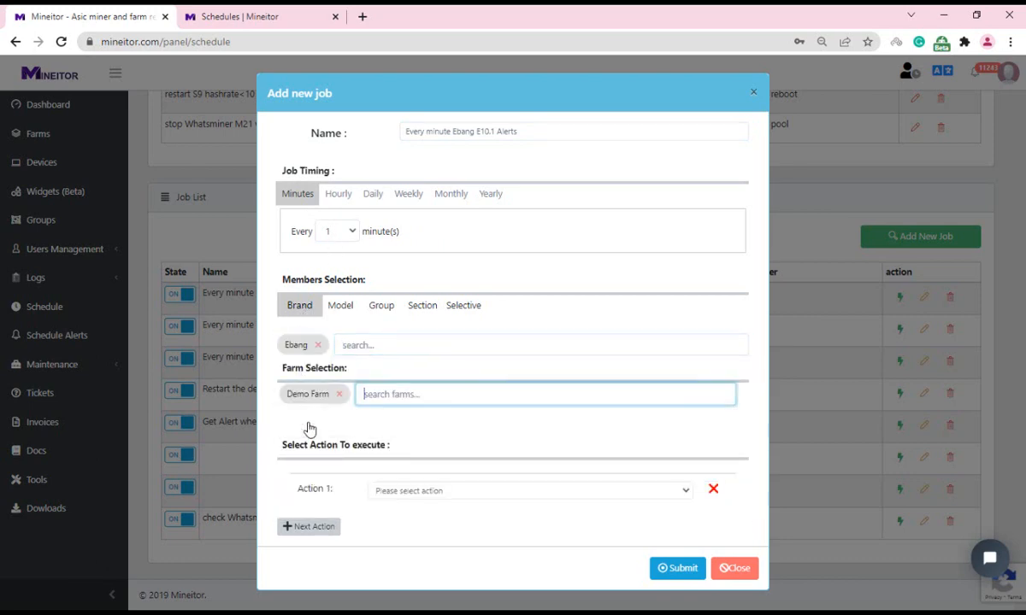
Switch the job's member selection to Selective, and add and save demo device 1.3 and demo device 1.4
left_click(335, 306)
left_click(380, 308)
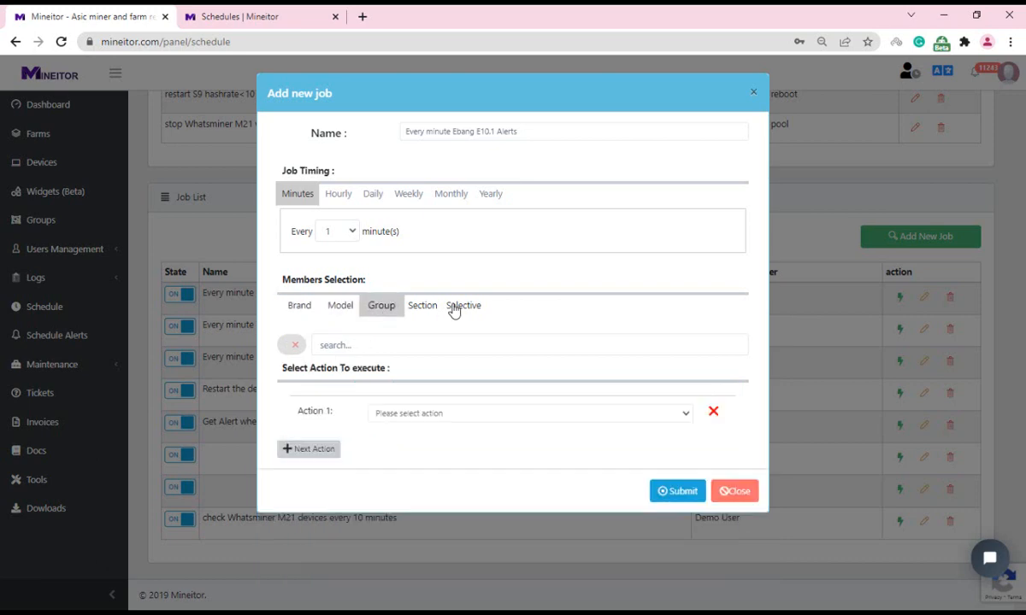
left_click(425, 308)
left_click(461, 307)
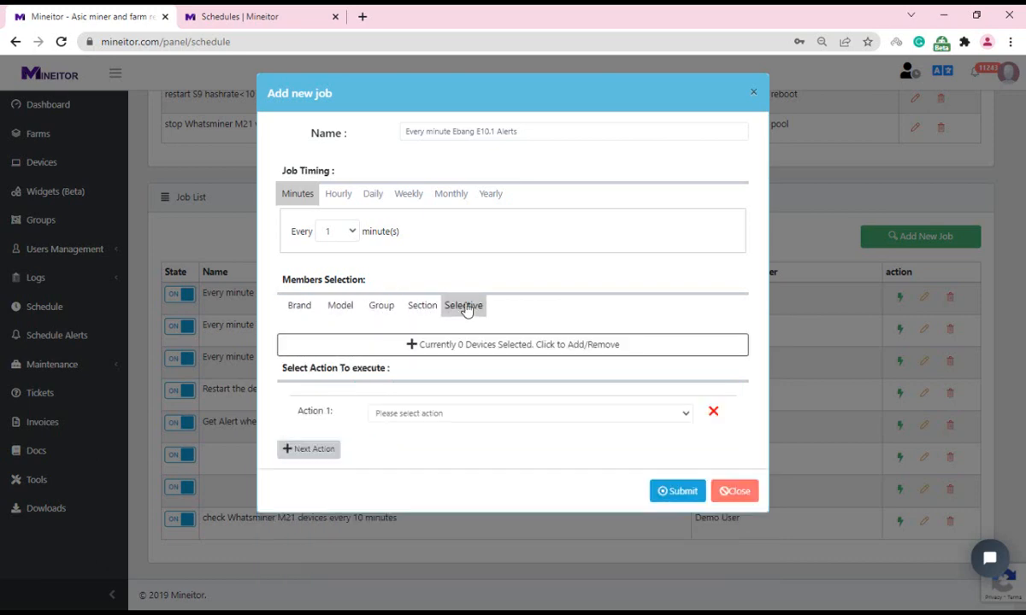
left_click(517, 346)
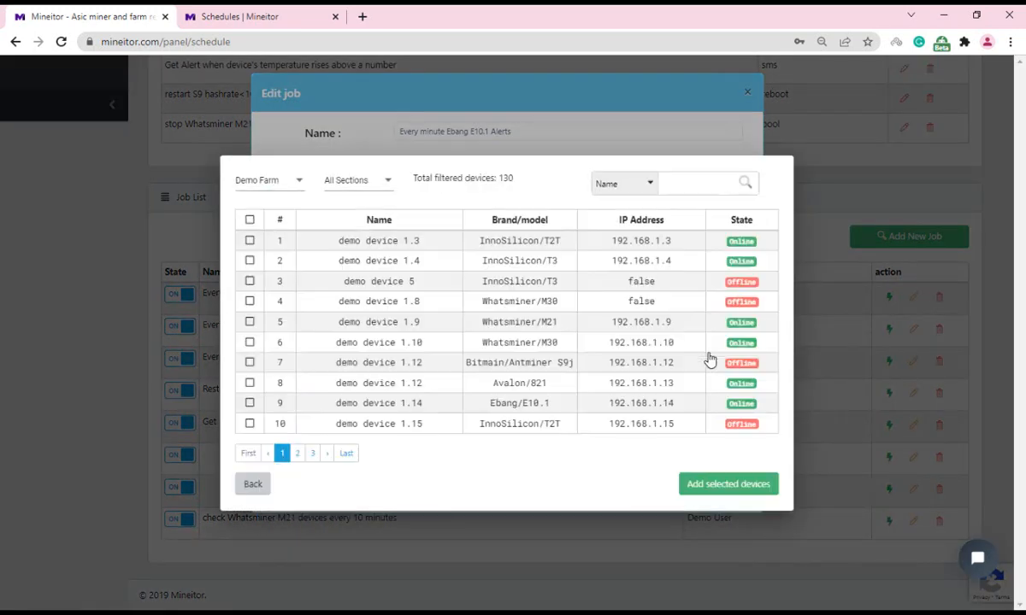
left_click(249, 241)
left_click(249, 261)
left_click(731, 485)
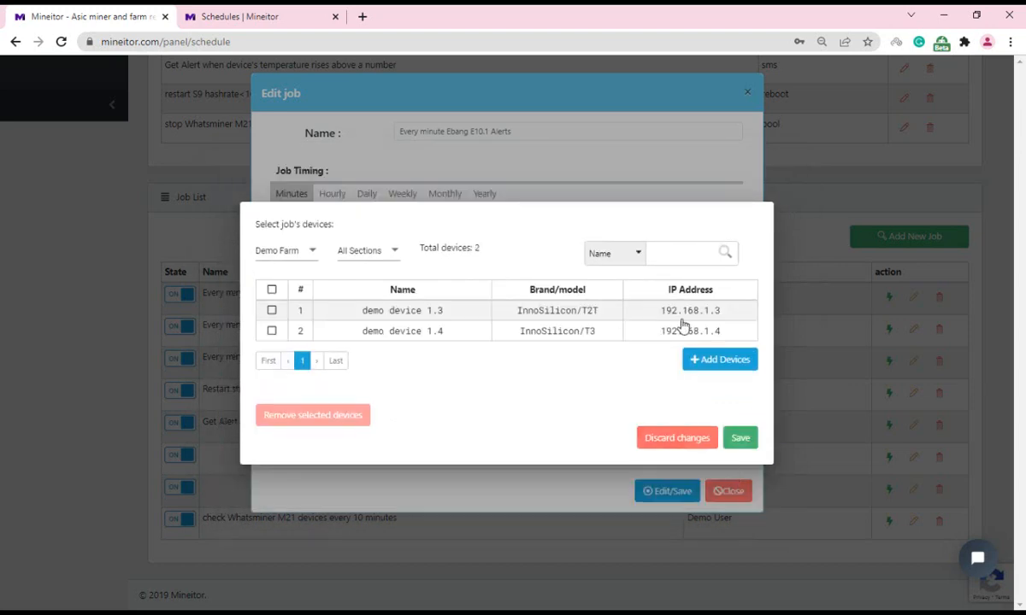
left_click(740, 438)
Set the job's first action to "Get Alert when device's hash rate drops below a number" and add "change to Pool2" as the second
left_click(435, 414)
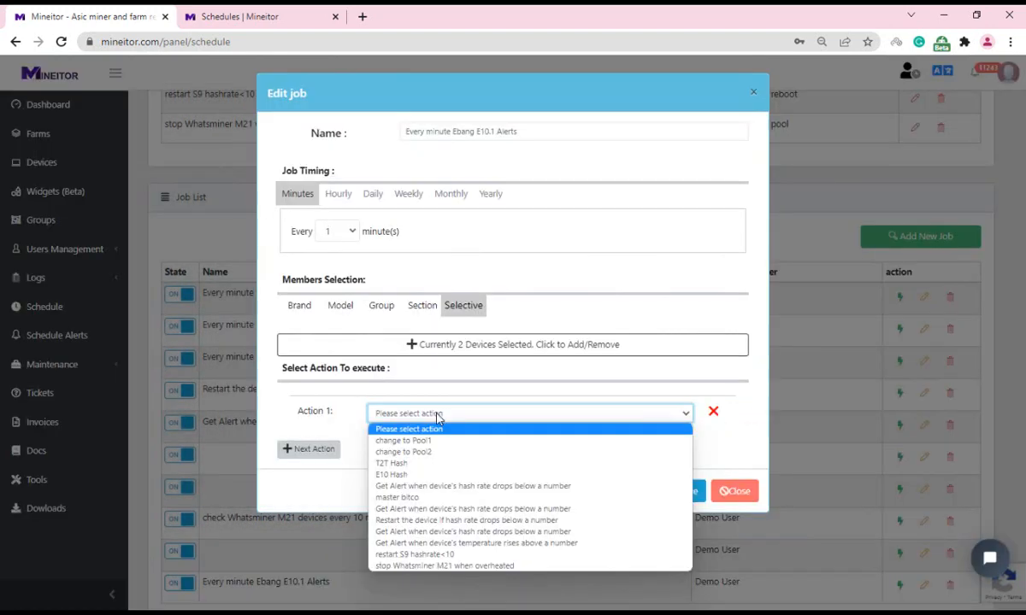
left_click(434, 486)
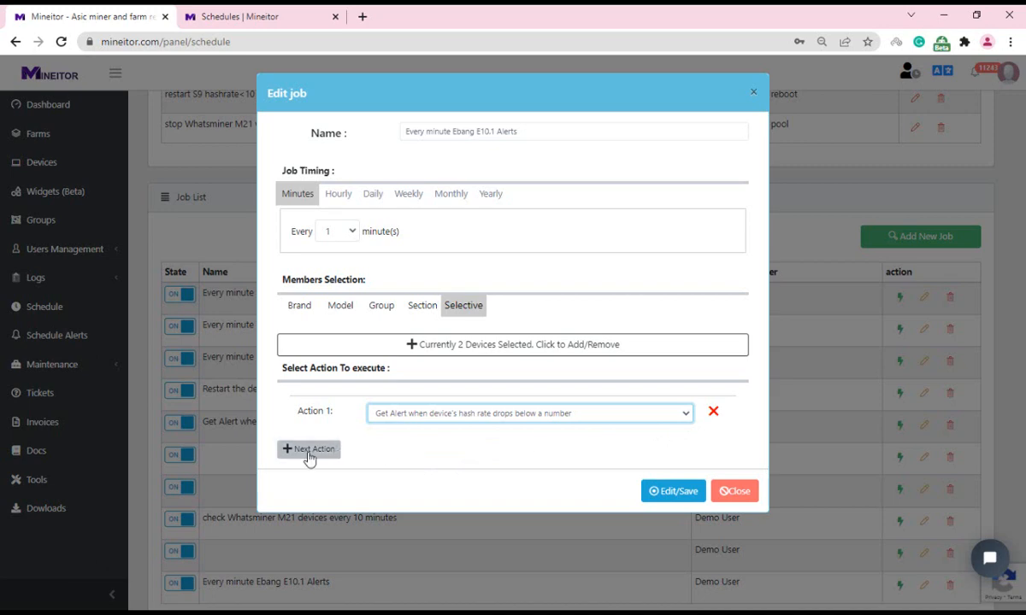
left_click(309, 451)
left_click(410, 448)
left_click(416, 486)
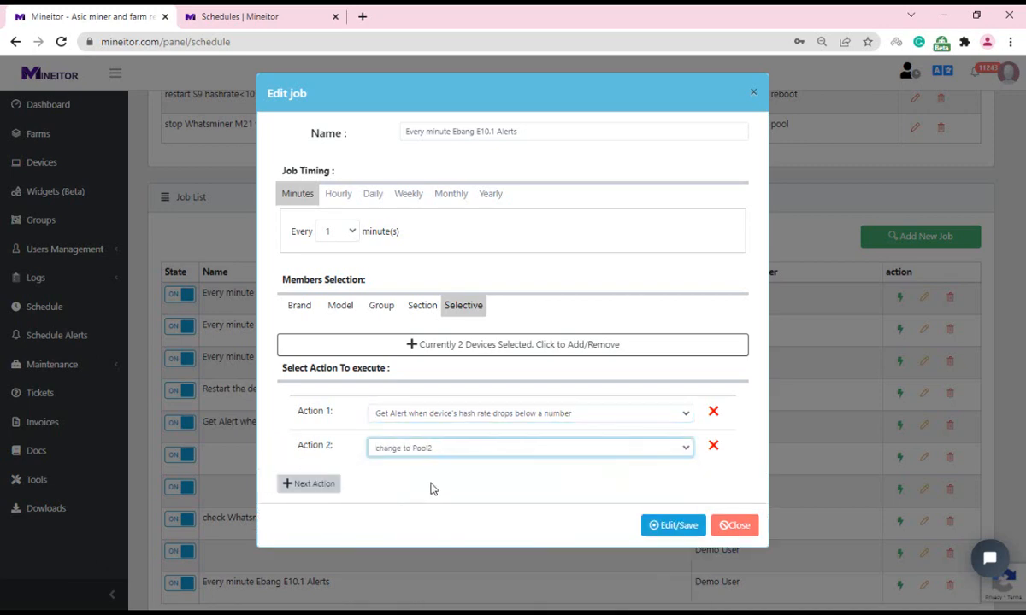
Save the "Every minute Ebang E10.1 Alerts" job, and manually run the "Every minute T2T Alerts" job
left_click(676, 526)
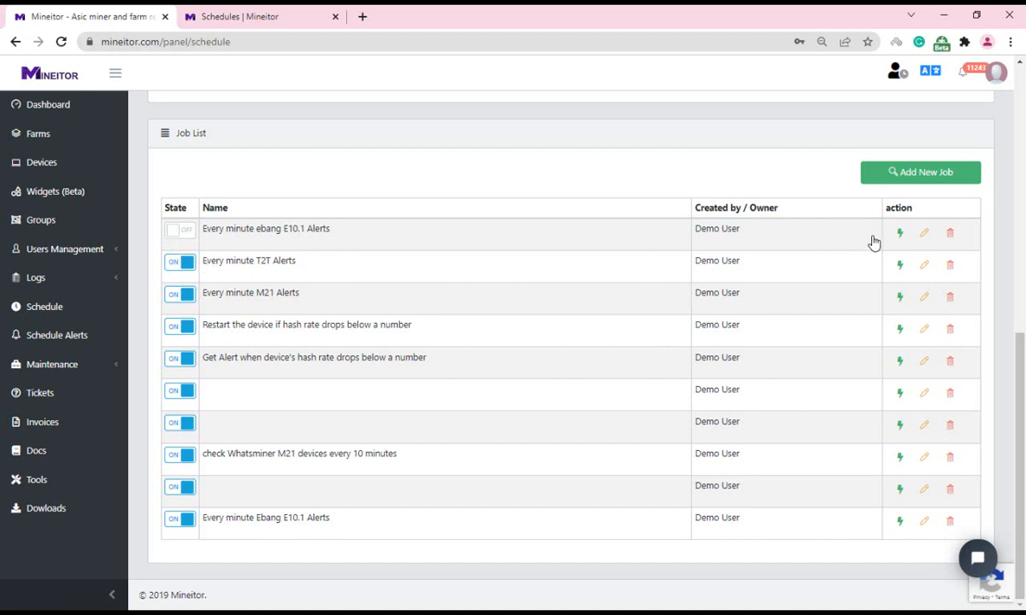
left_click(897, 267)
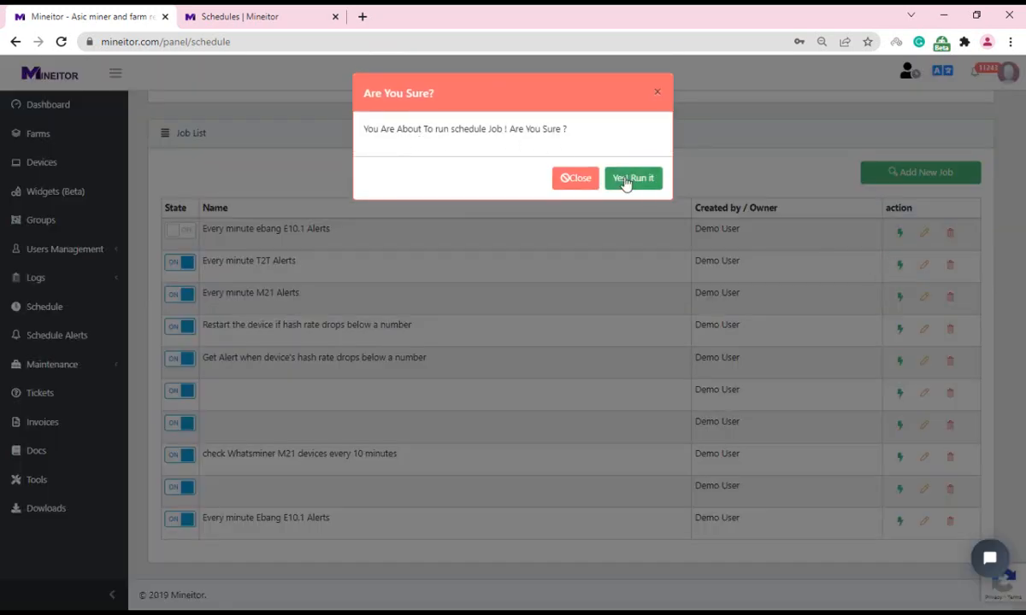
left_click(625, 182)
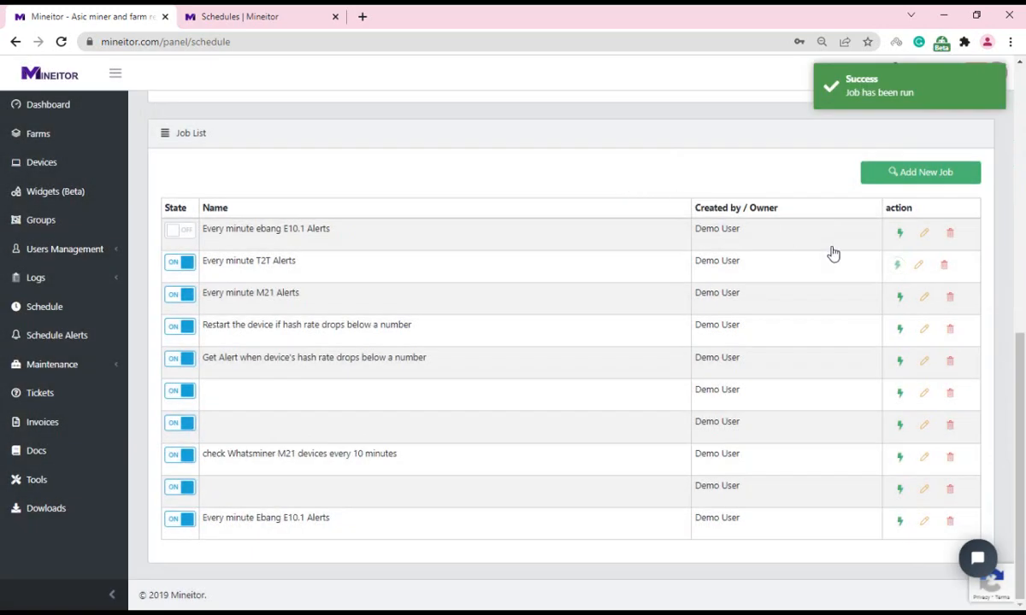
View the edit form and the delete option of the "Every minute T2T Alerts" job, leaving both without applying anything
left_click(920, 267)
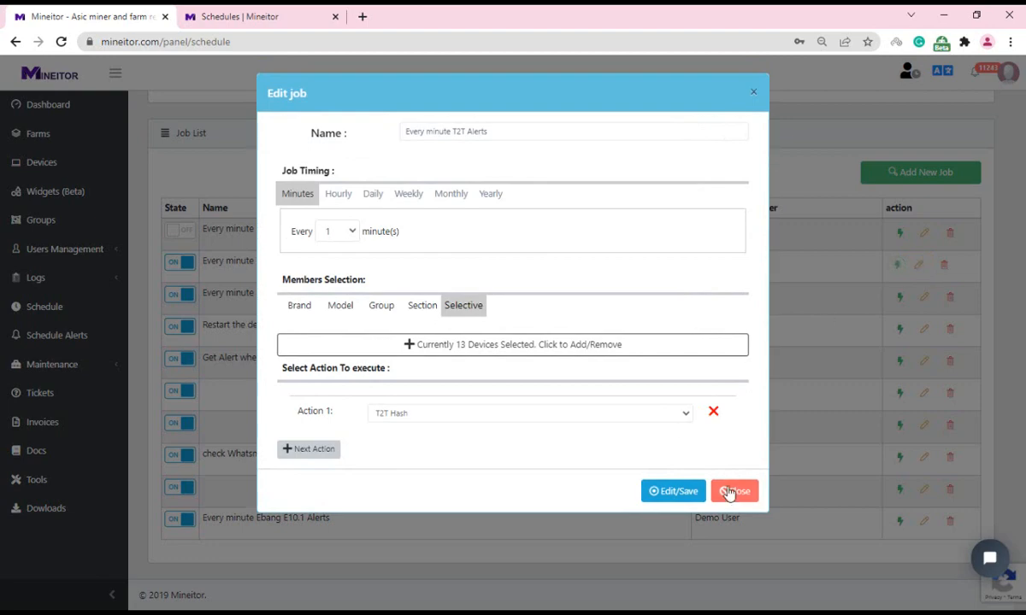
left_click(729, 494)
left_click(944, 265)
left_click(614, 214)
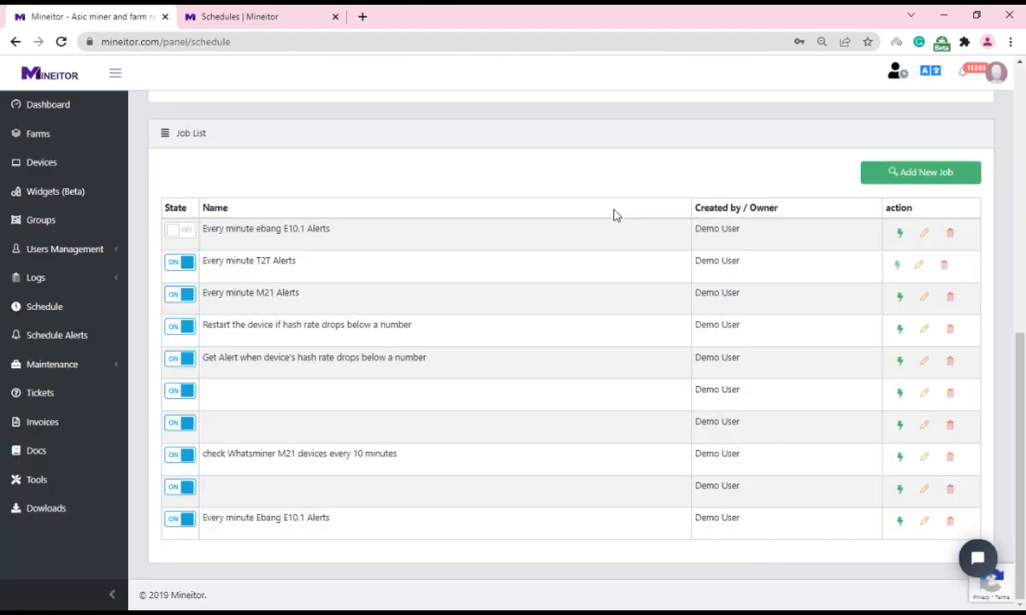
Create a schedule from the template "Get Alert when device's hash rate drops below a number"
scroll(613, 214, "up", 10)
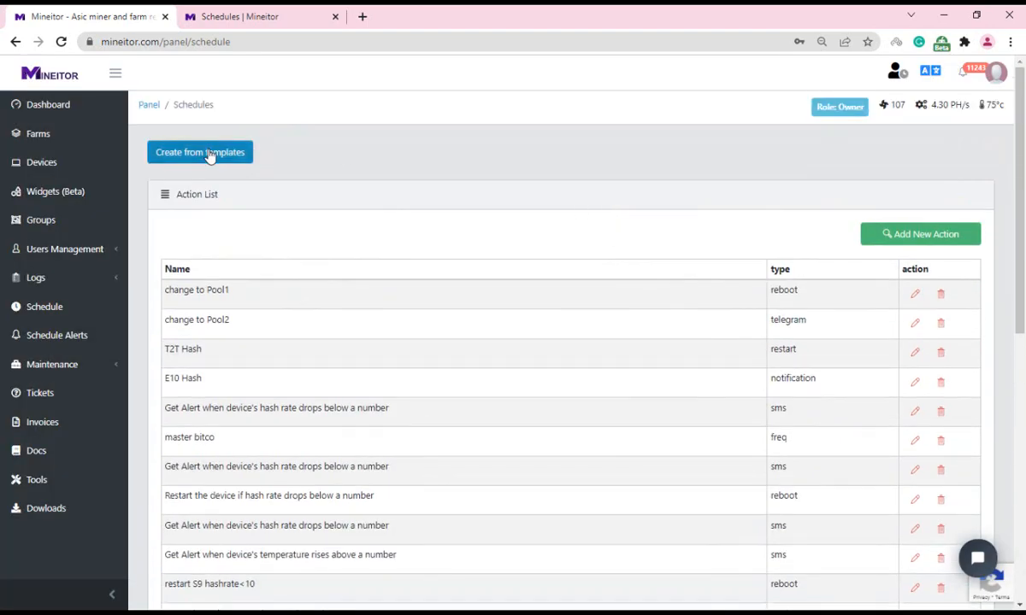
left_click(208, 155)
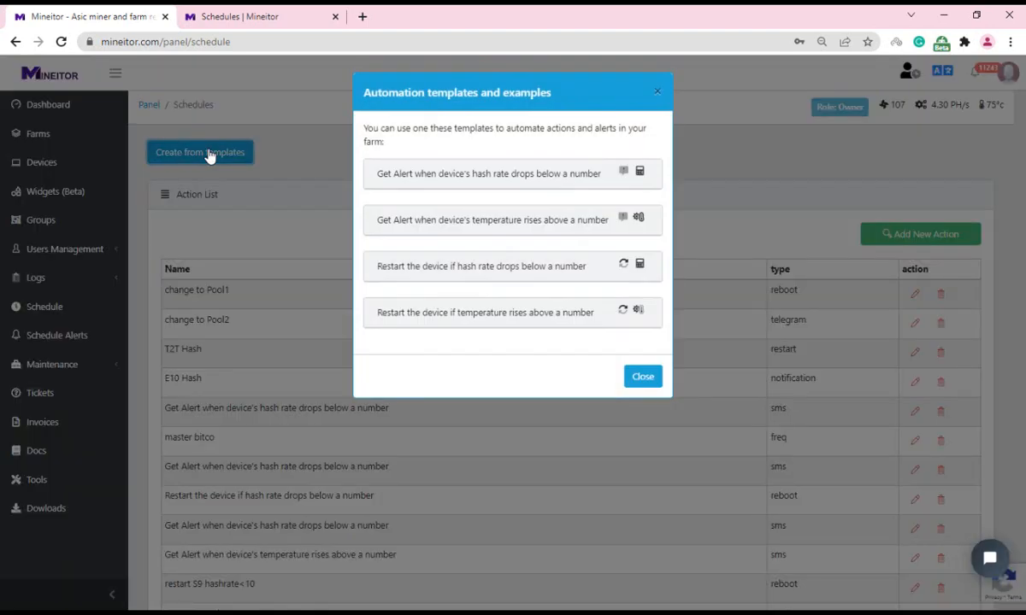
left_click(537, 186)
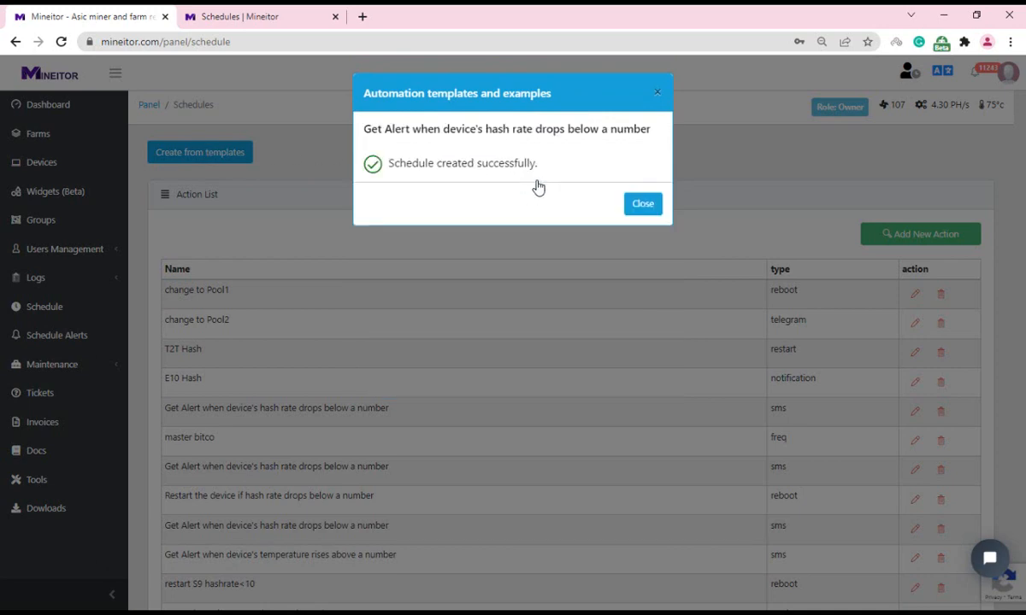
left_click(653, 210)
Create a schedule from the template "Get Alert when device's temperature rises above a number", with maximum temperature 80 °C and alert type Telegram
left_click(246, 156)
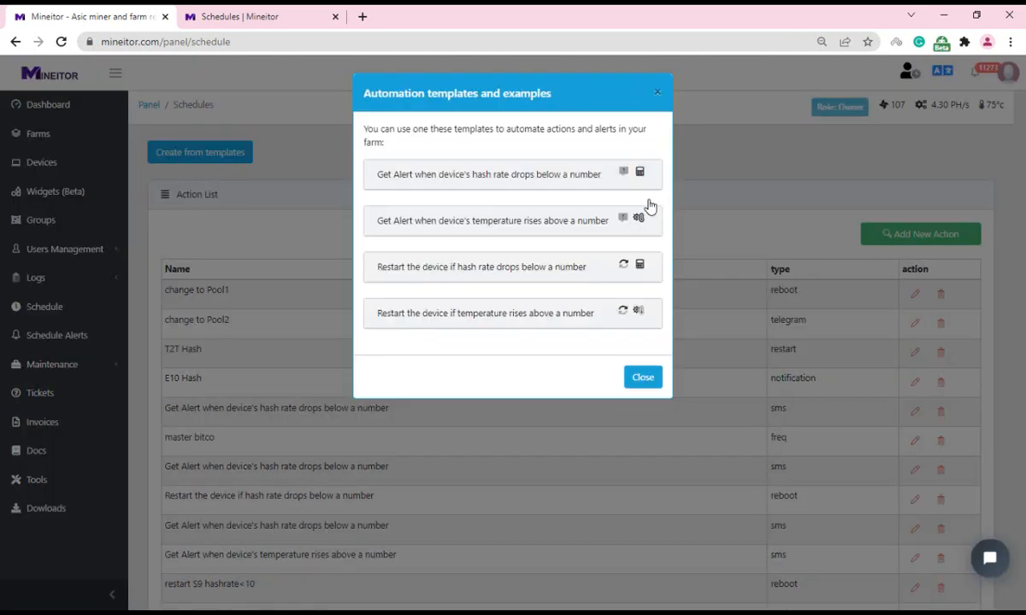
left_click(556, 228)
left_click(505, 158)
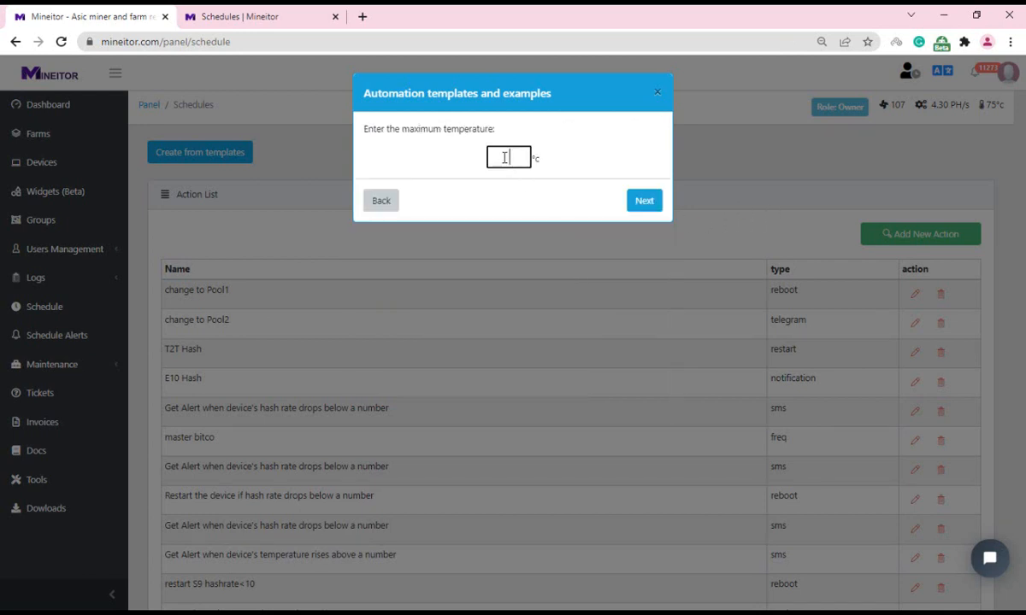
type("80")
left_click(640, 204)
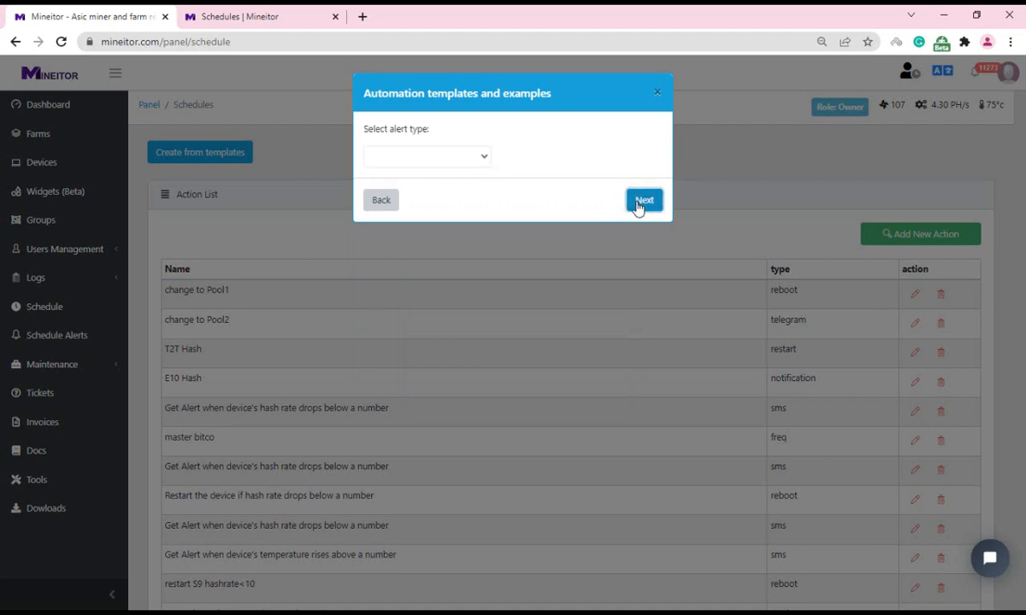
left_click(441, 159)
left_click(441, 189)
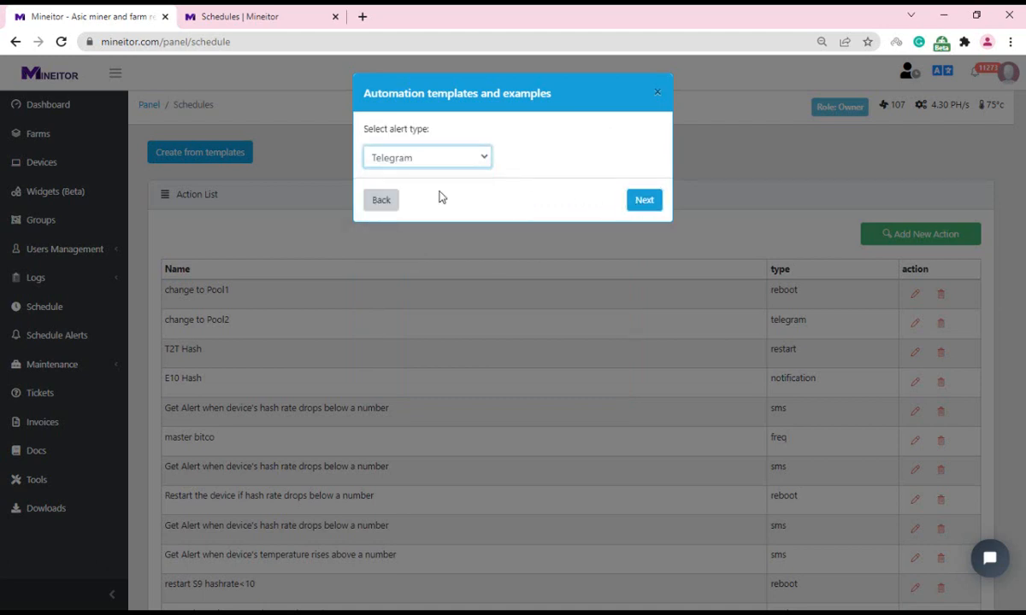
left_click(644, 200)
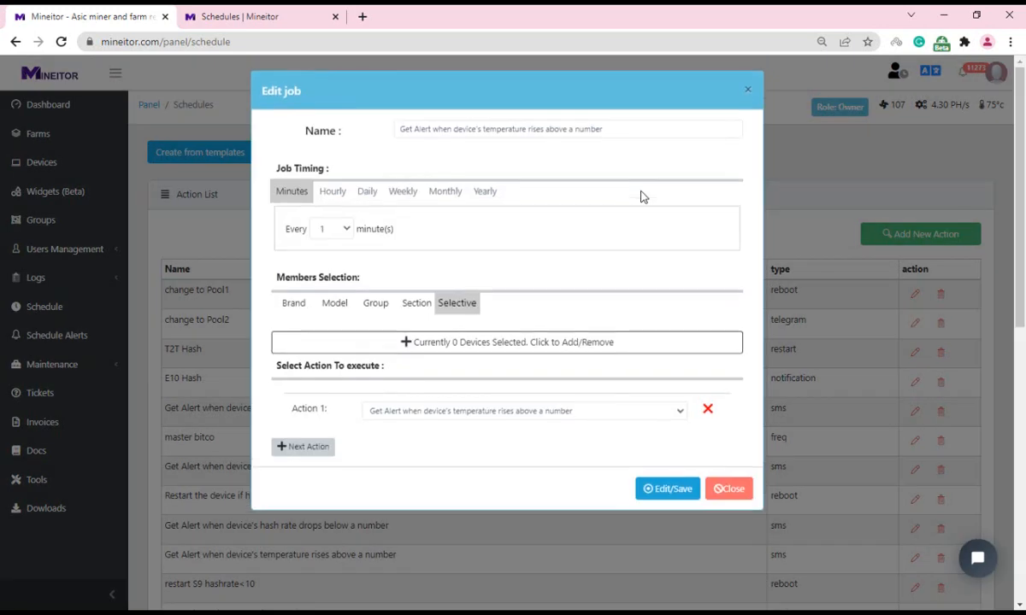